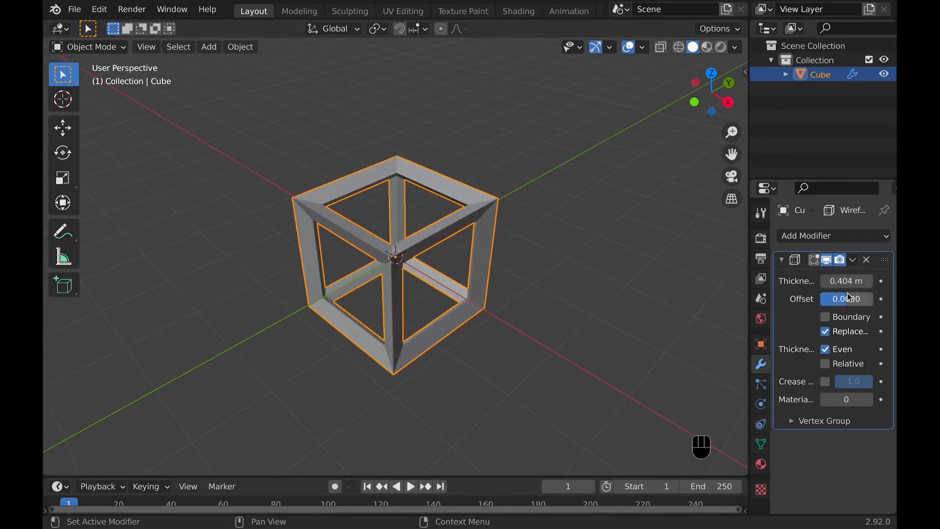
- Try an offset of 1 on the cube's Wireframe modifier and reset the offset to 0
{"action": "left_click_drag", "start_coordinate": [848, 296], "coordinate": [881, 295]}
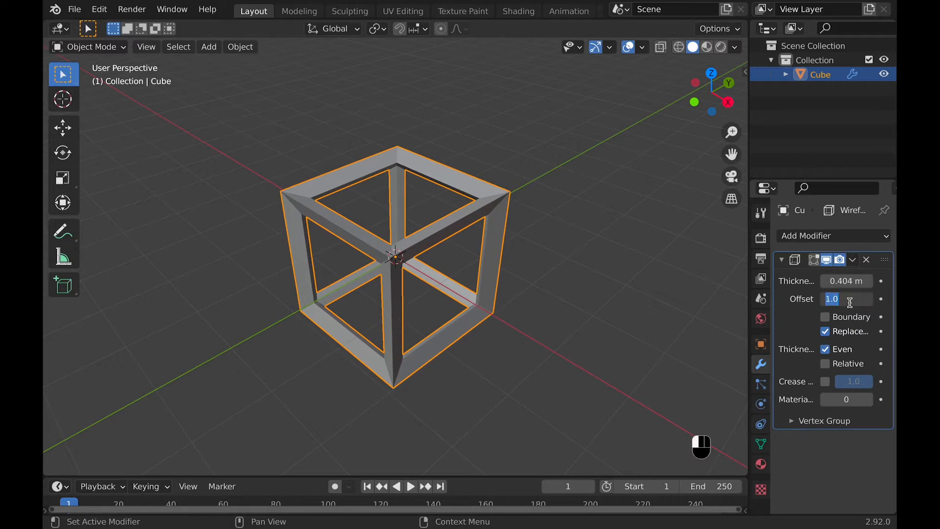
{"action": "type", "text": "0"}
{"action": "key", "text": "Return"}
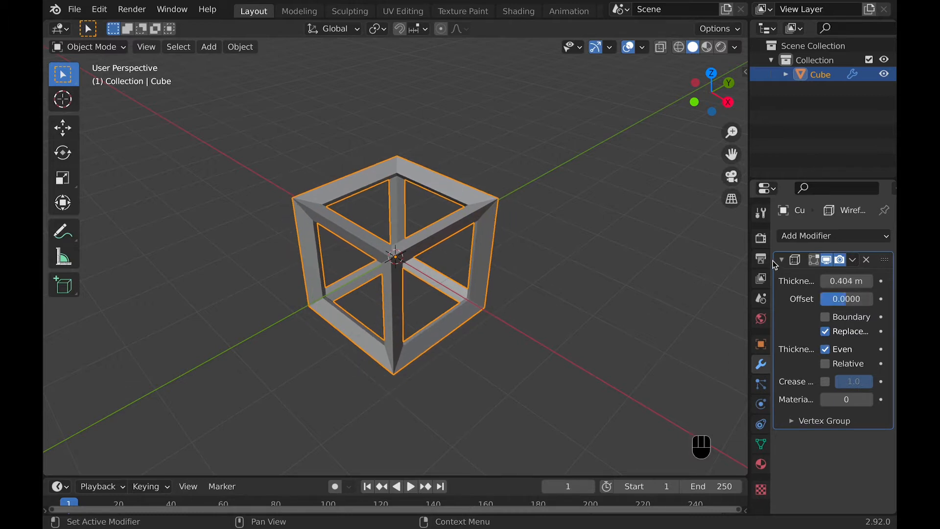
- Turn off Replace Original on the cube's Wireframe modifier and view the cube from another angle
{"action": "left_click", "coordinate": [826, 332]}
{"action": "middle_click_drag", "start_coordinate": [392, 322], "coordinate": [371, 198]}
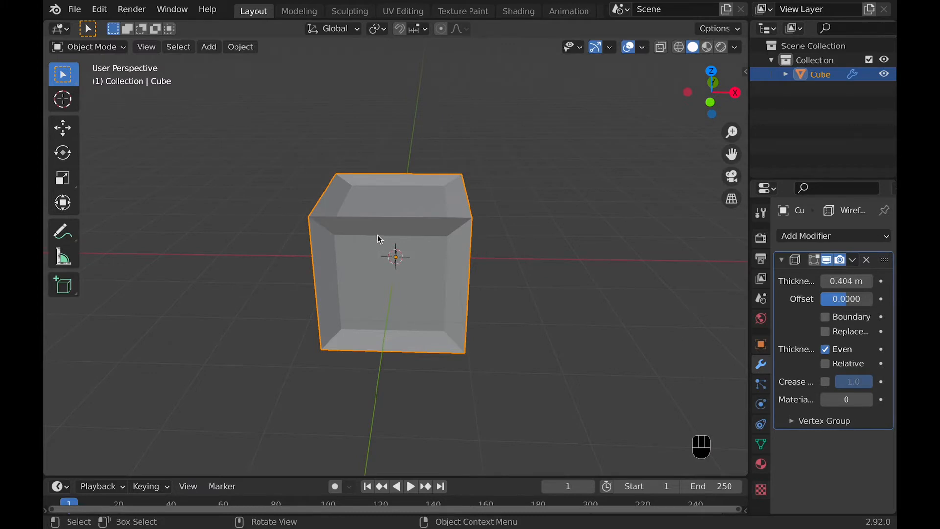
{"action": "middle_click_drag", "start_coordinate": [380, 239], "coordinate": [361, 294]}
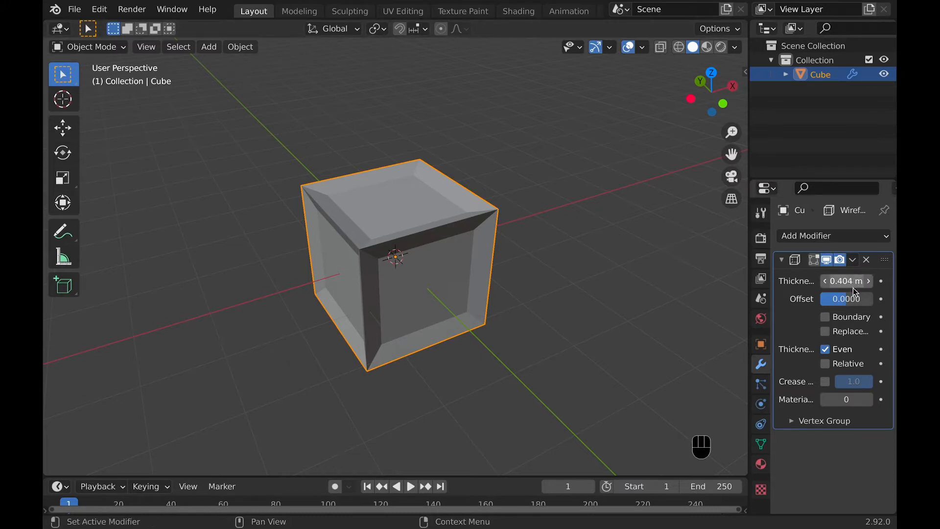
- Set the Wireframe offset to -1 and inspect the frame inside the cube in wireframe shading
{"action": "left_click_drag", "start_coordinate": [854, 299], "coordinate": [821, 300]}
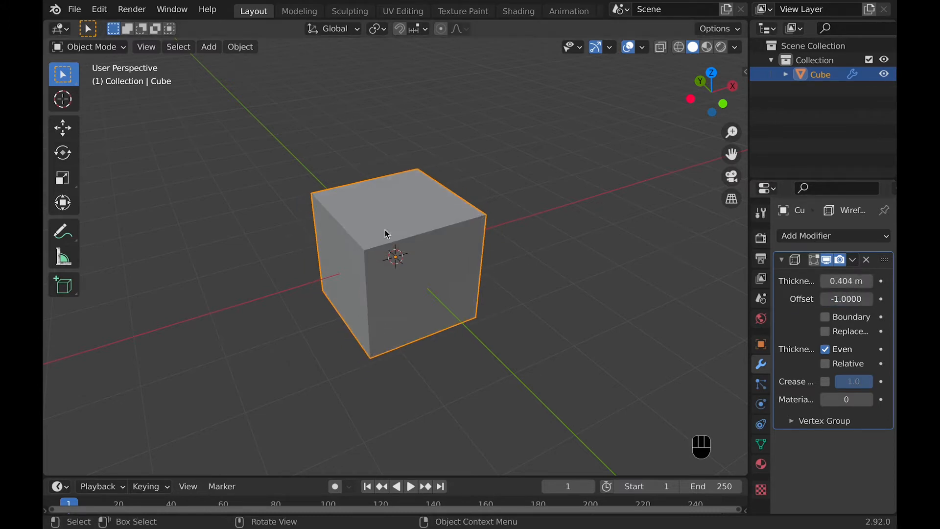
{"action": "scroll", "coordinate": [388, 228], "scroll_direction": "left", "scroll_amount": 5}
{"action": "scroll", "coordinate": [390, 231], "scroll_direction": "left", "scroll_amount": 5}
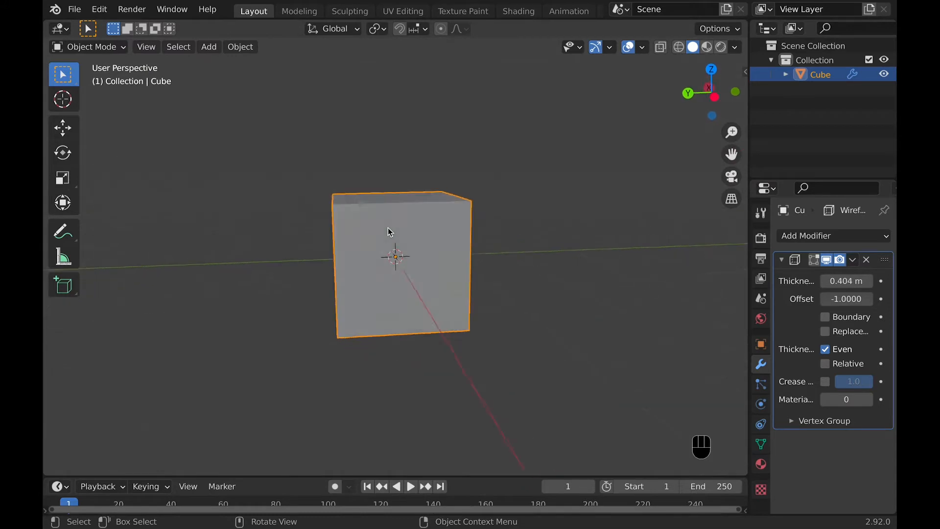
{"action": "key", "text": "shift+z"}
{"action": "scroll", "coordinate": [390, 231], "scroll_direction": "up", "scroll_amount": 3, "text": "shift"}
{"action": "scroll", "coordinate": [390, 232], "scroll_direction": "up", "scroll_amount": 5, "text": "super"}
{"action": "scroll", "coordinate": [390, 232], "scroll_direction": "up", "scroll_amount": 3, "text": "shift"}
{"action": "scroll", "coordinate": [390, 233], "scroll_direction": "left", "scroll_amount": 4}
{"action": "scroll", "coordinate": [390, 234], "scroll_direction": "right", "scroll_amount": 4}
{"action": "key", "text": "shift+z"}
{"action": "scroll", "coordinate": [419, 220], "scroll_direction": "down", "scroll_amount": 5, "text": "super"}
- Set the cube's Wireframe offset to 1 and check the cube from different angles
{"action": "left_click_drag", "start_coordinate": [833, 300], "coordinate": [872, 300]}
{"action": "scroll", "coordinate": [412, 239], "scroll_direction": "up", "scroll_amount": 4}
{"action": "scroll", "coordinate": [412, 239], "scroll_direction": "down", "scroll_amount": 4}
{"action": "scroll", "coordinate": [411, 238], "scroll_direction": "up", "scroll_amount": 2}
{"action": "scroll", "coordinate": [411, 238], "scroll_direction": "down", "scroll_amount": 8}
{"action": "scroll", "coordinate": [411, 238], "scroll_direction": "down", "scroll_amount": 4}
{"action": "scroll", "coordinate": [411, 237], "scroll_direction": "up", "scroll_amount": 4}
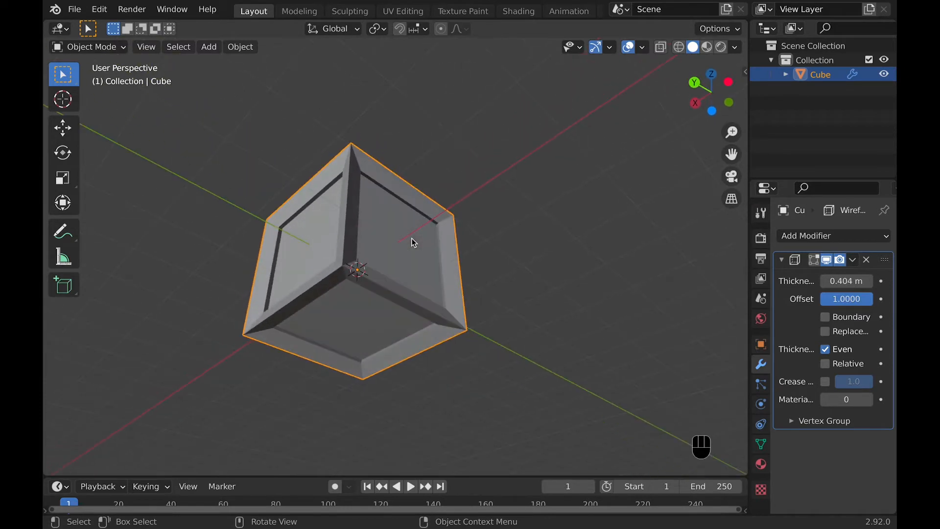
- Re-enable Replace Original and turn off Even Thickness on the cube's Wireframe modifier
{"action": "left_click", "coordinate": [826, 332]}
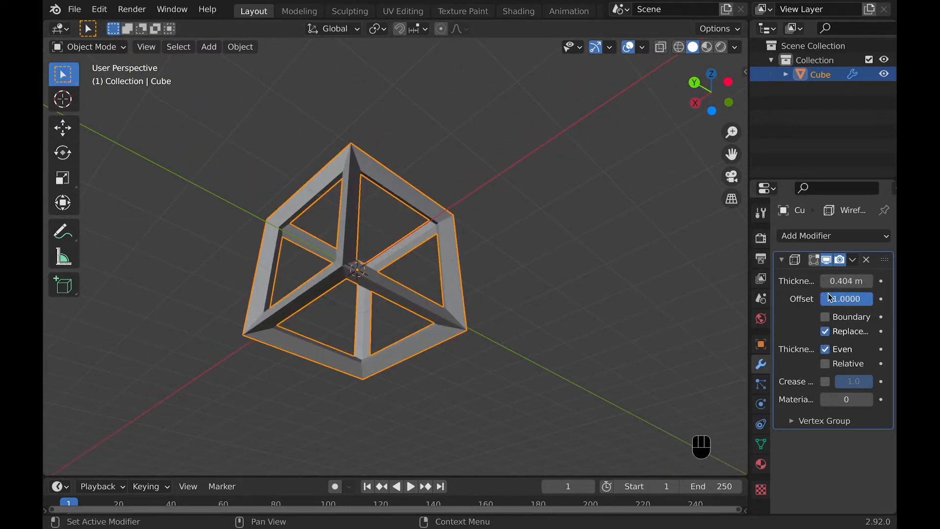
{"action": "left_click", "coordinate": [824, 350]}
{"action": "left_click", "coordinate": [823, 350]}
{"action": "middle_click_drag", "start_coordinate": [417, 286], "coordinate": [418, 289]}
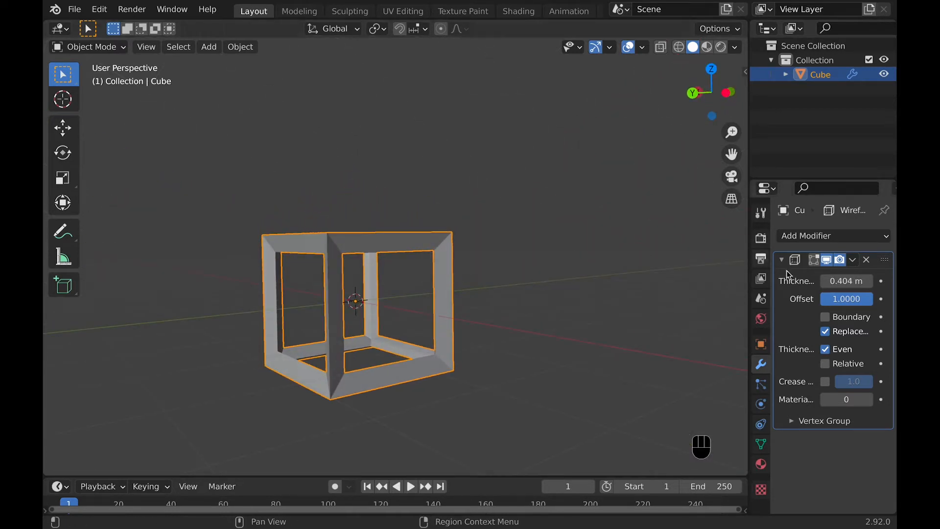
{"action": "left_click", "coordinate": [826, 350]}
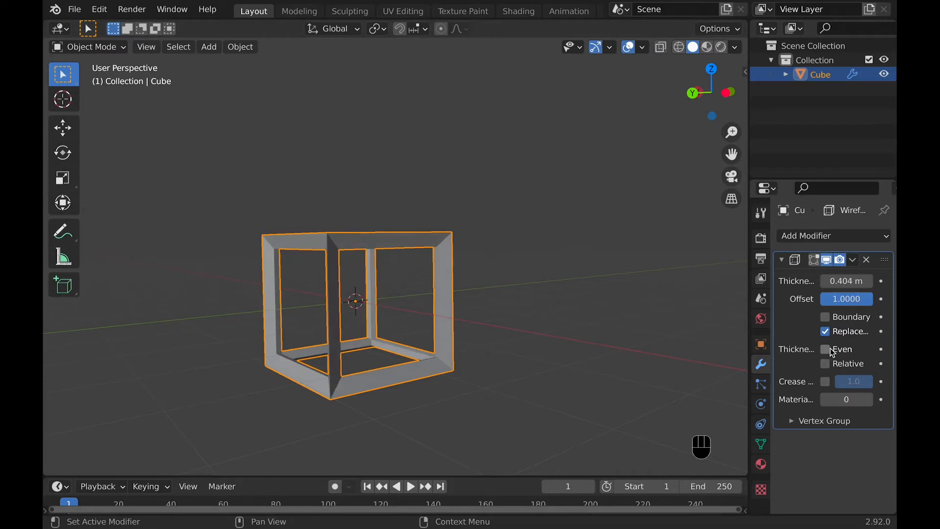
{"action": "middle_click_drag", "start_coordinate": [469, 211], "coordinate": [469, 210]}
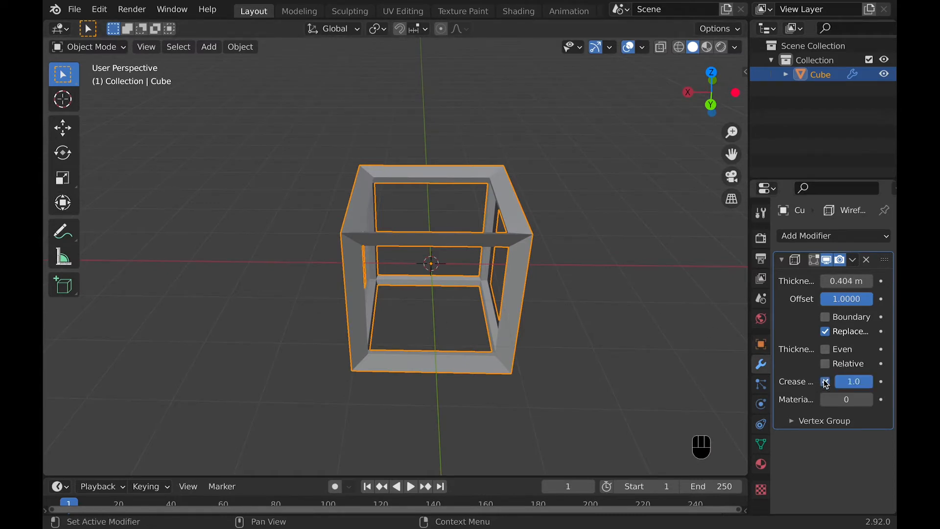
- Add a Subdivision Surface modifier to the cube and set its viewport levels to 3
{"action": "left_click", "coordinate": [807, 238]}
{"action": "scroll", "coordinate": [490, 415], "scroll_direction": "down", "scroll_amount": 1}
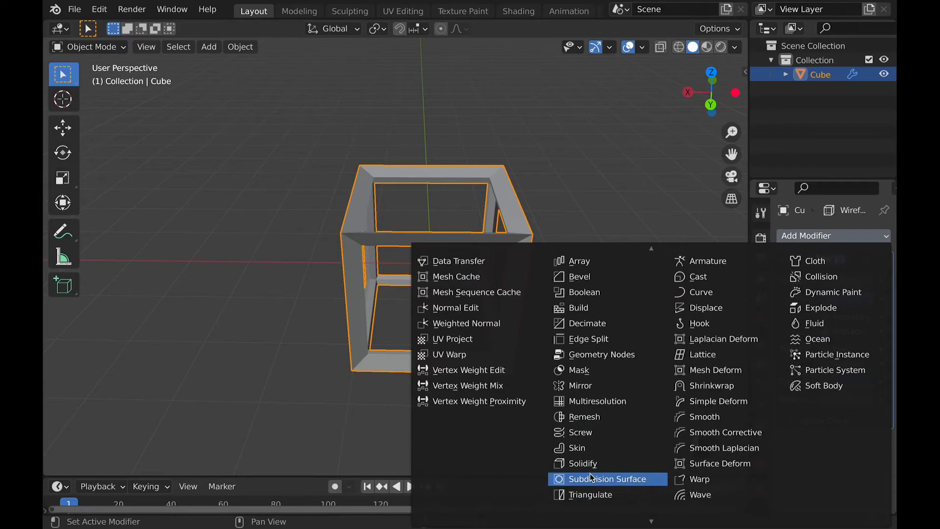
{"action": "left_click", "coordinate": [569, 483]}
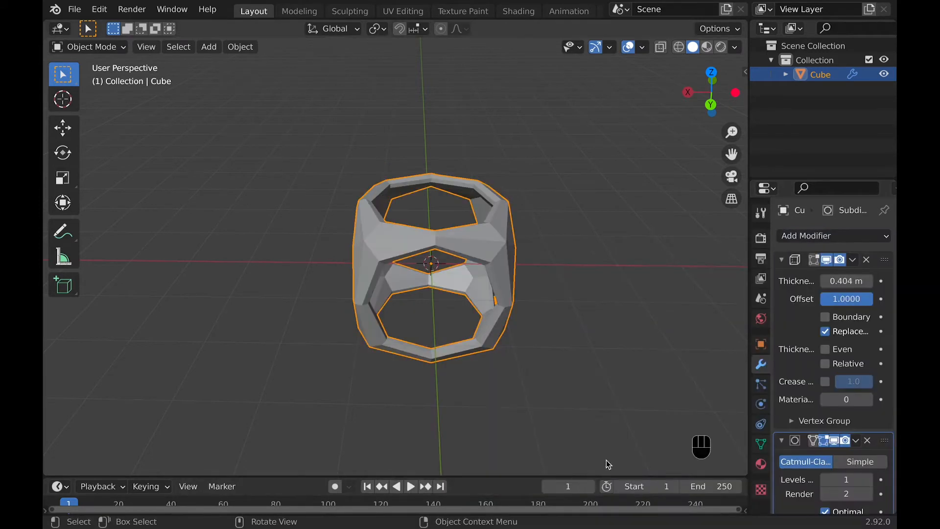
{"action": "scroll", "coordinate": [823, 362], "scroll_direction": "down", "scroll_amount": 1}
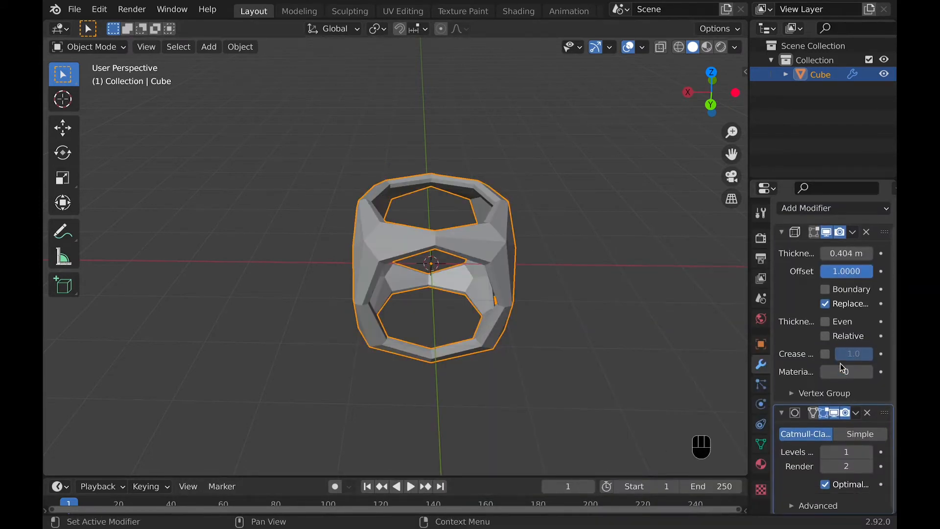
{"action": "left_click", "coordinate": [868, 451]}
{"action": "middle_click_drag", "start_coordinate": [518, 334], "coordinate": [544, 346]}
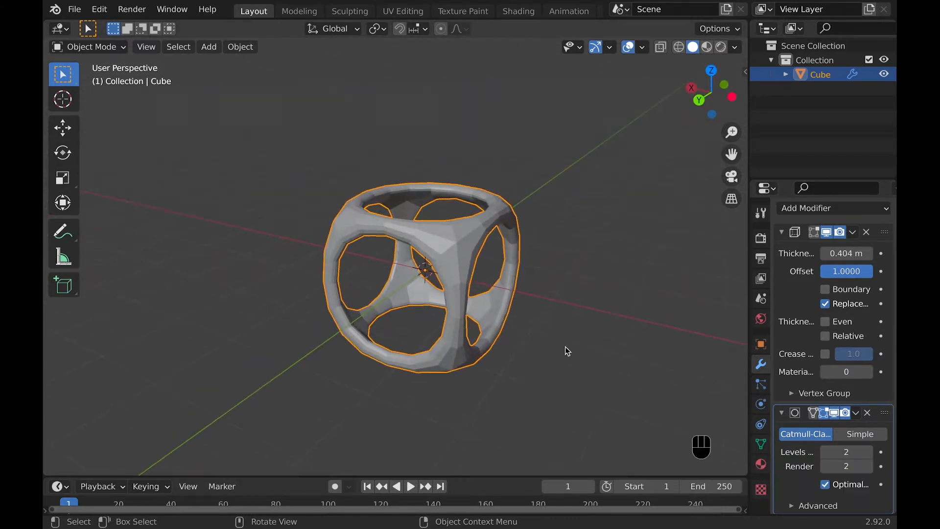
{"action": "left_click", "coordinate": [868, 451]}
{"action": "scroll", "coordinate": [865, 453], "scroll_direction": "up", "scroll_amount": 1}
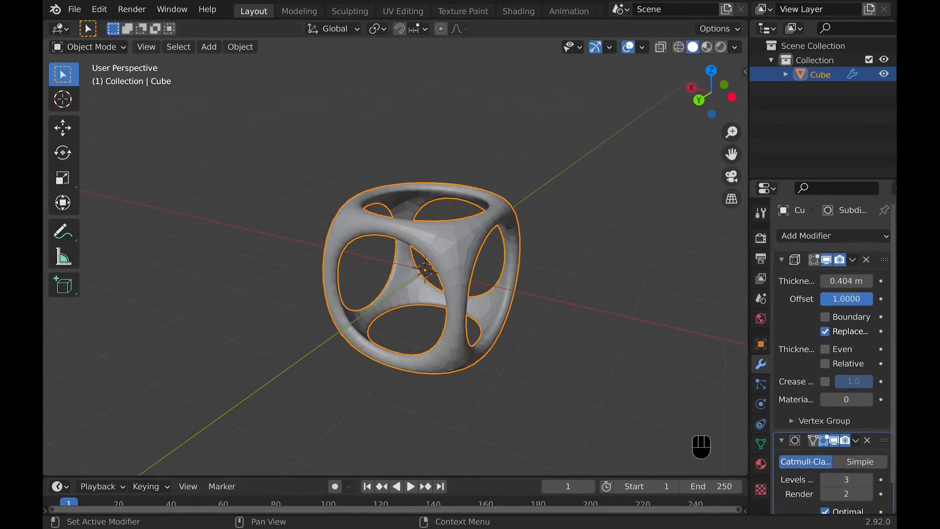
- Enable Crease Edges on the cube's Wireframe modifier and adjust the crease weight
{"action": "left_click", "coordinate": [825, 382]}
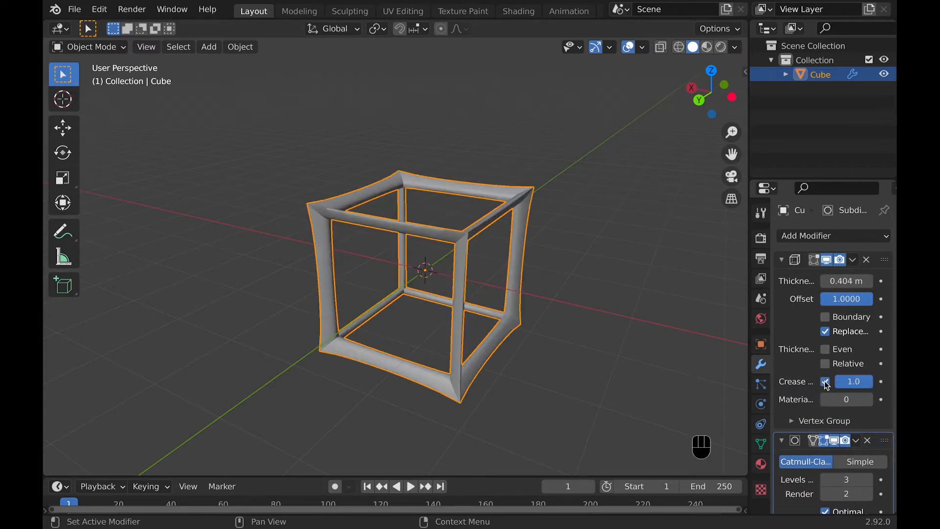
{"action": "middle_click_drag", "start_coordinate": [547, 333], "coordinate": [563, 330]}
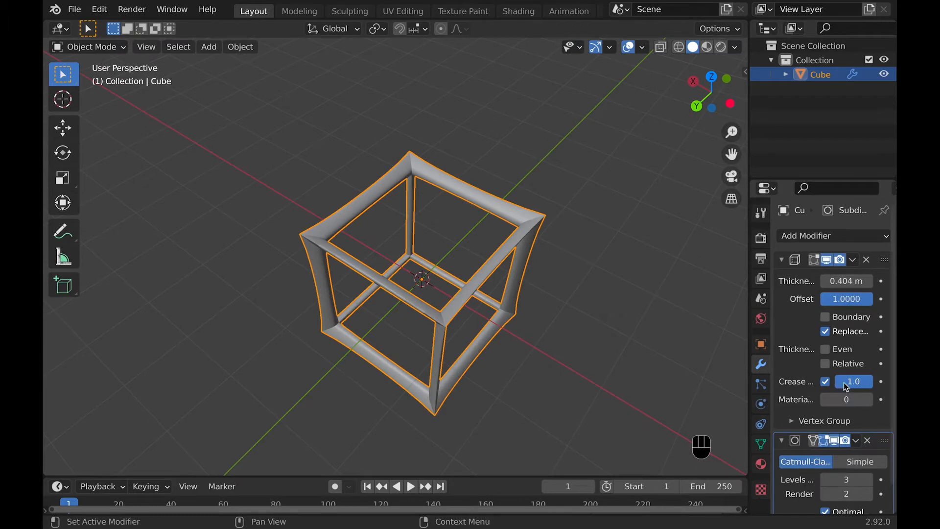
{"action": "mouse_move", "coordinate": [861, 381]}
{"action": "left_mouse_down"}
{"action": "mouse_move", "coordinate": [843, 381]}
{"action": "mouse_move", "coordinate": [854, 381]}
{"action": "left_mouse_up"}
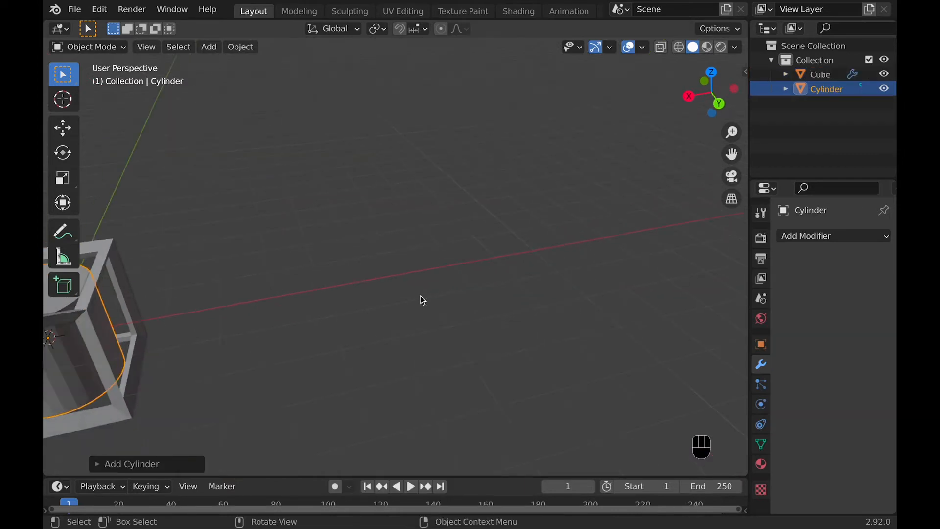
- Move the cylinder away from the cube and give it a new material
{"action": "key", "text": "g"}
{"action": "left_click", "coordinate": [142, 331]}
{"action": "left_click", "coordinate": [760, 464]}
{"action": "left_click", "coordinate": [808, 297]}
- Select a band of the cylinder's side faces and assign a second, red material to them
{"action": "key", "text": "Tab"}
{"action": "mouse_move", "coordinate": [441, 235]}
{"action": "middle_mouse_down"}
{"action": "mouse_move", "coordinate": [457, 247]}
{"action": "mouse_move", "coordinate": [445, 252]}
{"action": "middle_mouse_up"}
{"action": "left_click", "coordinate": [434, 259]}
{"action": "left_click", "coordinate": [494, 264], "text": "ctrl"}
{"action": "left_click", "coordinate": [884, 236]}
{"action": "left_click", "coordinate": [815, 322]}
{"action": "left_click", "coordinate": [843, 491]}
{"action": "left_click", "coordinate": [795, 371]}
- Select another band of the cylinder's side faces, assign a third, blue material to them and return to Object Mode
{"action": "left_click", "coordinate": [489, 289]}
{"action": "middle_click_drag", "start_coordinate": [489, 289], "coordinate": [408, 303]}
{"action": "key", "text": "super+z"}
{"action": "left_click", "coordinate": [443, 293], "text": "ctrl"}
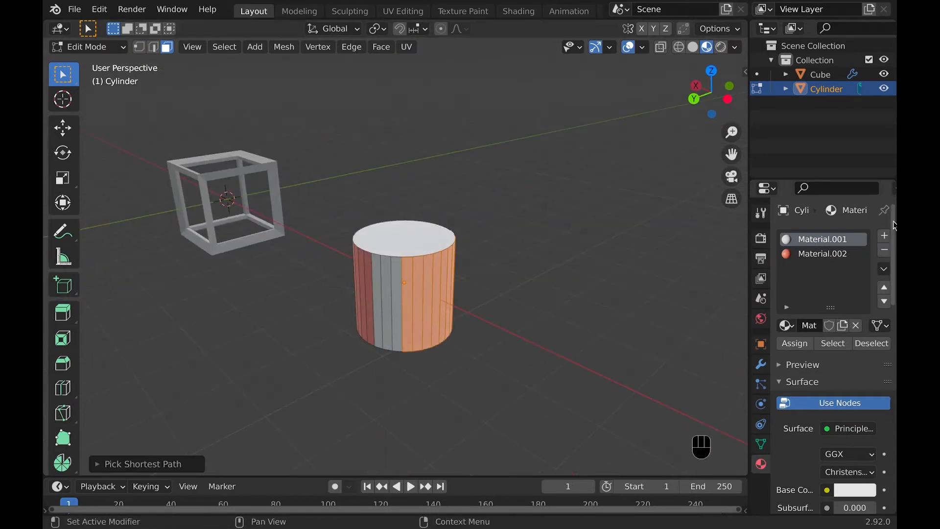
{"action": "left_click", "coordinate": [884, 236]}
{"action": "left_click", "coordinate": [815, 323]}
{"action": "left_click", "coordinate": [848, 492]}
{"action": "left_click_drag", "start_coordinate": [852, 351], "coordinate": [826, 296]}
{"action": "middle_click_drag", "start_coordinate": [519, 308], "coordinate": [578, 323]}
{"action": "key", "text": "Tab"}
- Add a Wireframe modifier to the cylinder with a thickness of 0.144 m
{"action": "left_click", "coordinate": [760, 364]}
{"action": "left_click", "coordinate": [833, 236]}
{"action": "left_click", "coordinate": [582, 507]}
{"action": "scroll", "coordinate": [505, 291], "scroll_direction": "up", "scroll_amount": 7, "text": "super"}
{"action": "scroll", "coordinate": [505, 291], "scroll_direction": "down", "scroll_amount": 5, "text": "super"}
{"action": "mouse_move", "coordinate": [846, 281]}
{"action": "left_mouse_down"}
{"action": "mouse_move", "coordinate": [876, 281]}
{"action": "mouse_move", "coordinate": [864, 281]}
{"action": "left_mouse_up"}
{"action": "middle_click_drag", "start_coordinate": [426, 270], "coordinate": [409, 245]}
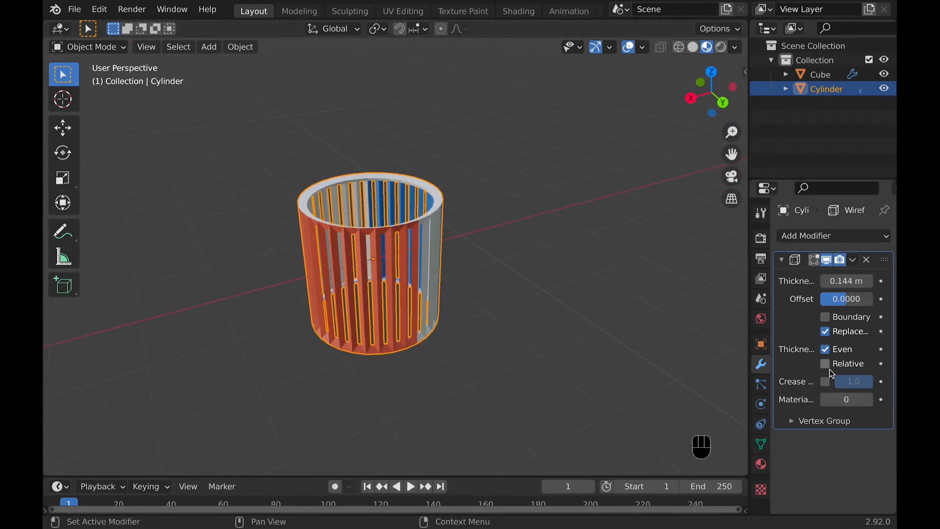
- Raise the cylinder's Wireframe material offset to 1 and on to 2, viewing the colours around the frame
{"action": "left_click", "coordinate": [868, 400]}
{"action": "middle_click_drag", "start_coordinate": [376, 269], "coordinate": [382, 269]}
{"action": "left_click", "coordinate": [870, 400]}
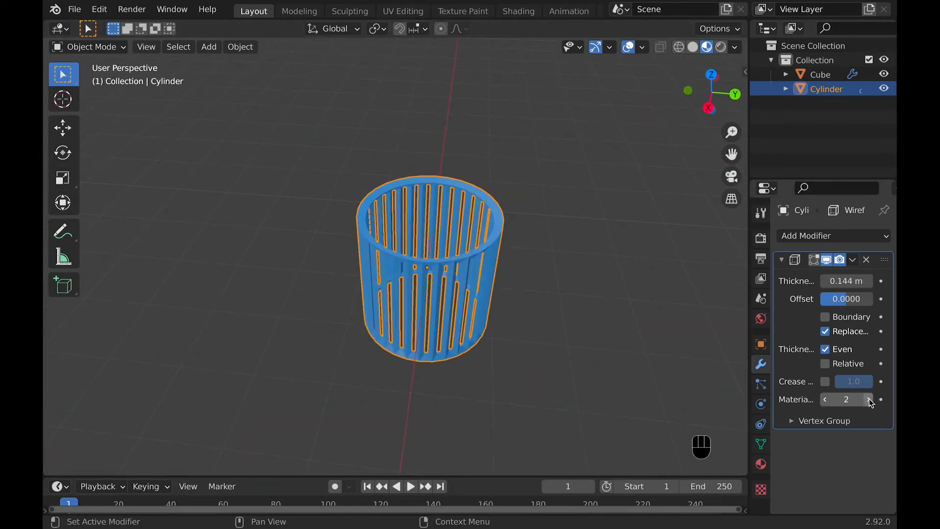
{"action": "middle_click_drag", "start_coordinate": [533, 300], "coordinate": [399, 215]}
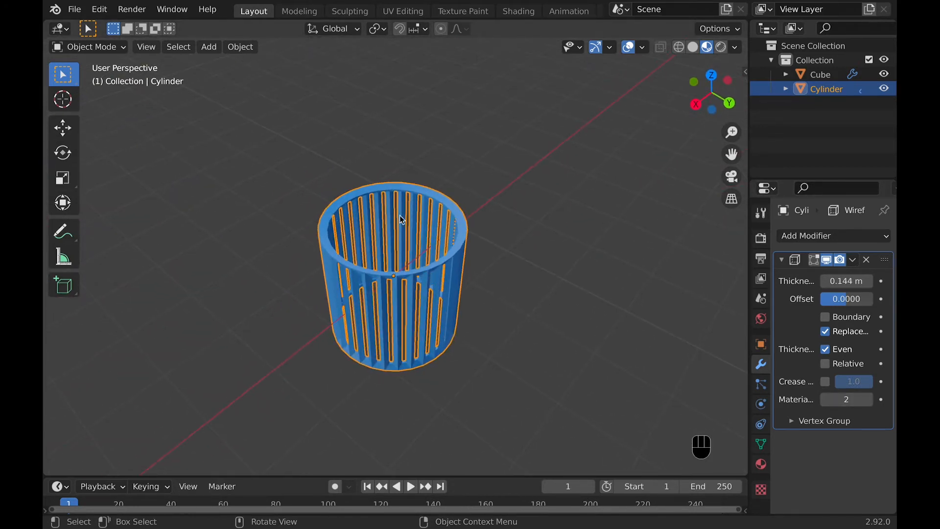
- Lower the cylinder's Wireframe material offset to -1 and reset it to 0
{"action": "left_click", "coordinate": [824, 399]}
{"action": "left_click", "coordinate": [825, 400]}
{"action": "left_click", "coordinate": [824, 400]}
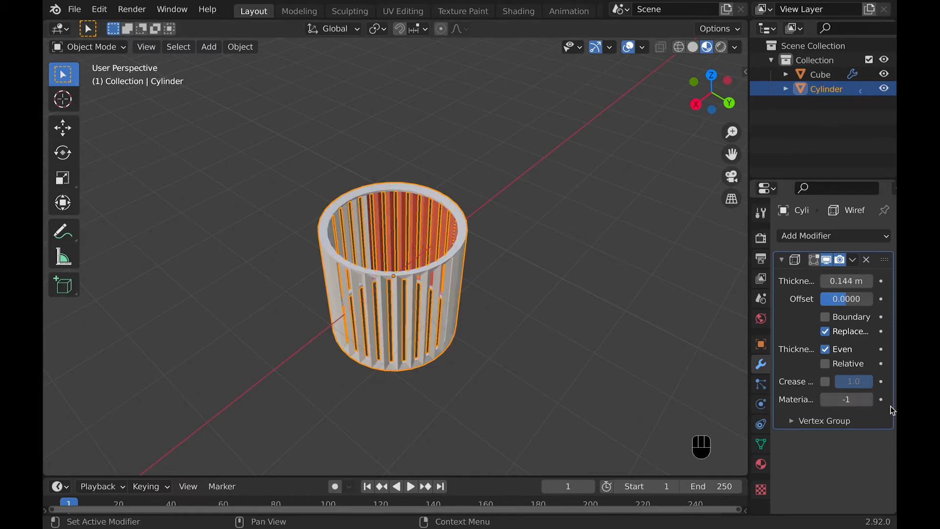
{"action": "left_click", "coordinate": [871, 399]}
{"action": "middle_click_drag", "start_coordinate": [466, 312], "coordinate": [456, 313]}
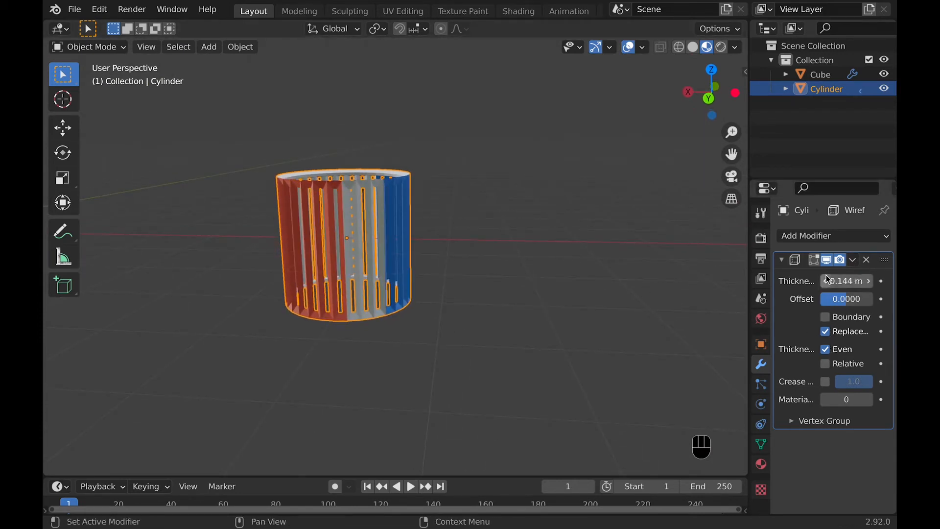
- Hide the Wireframe modifier in the viewport to compare the cylinder's original material bands, and show it again
{"action": "left_click", "coordinate": [826, 260]}
{"action": "middle_click_drag", "start_coordinate": [285, 269], "coordinate": [286, 269]}
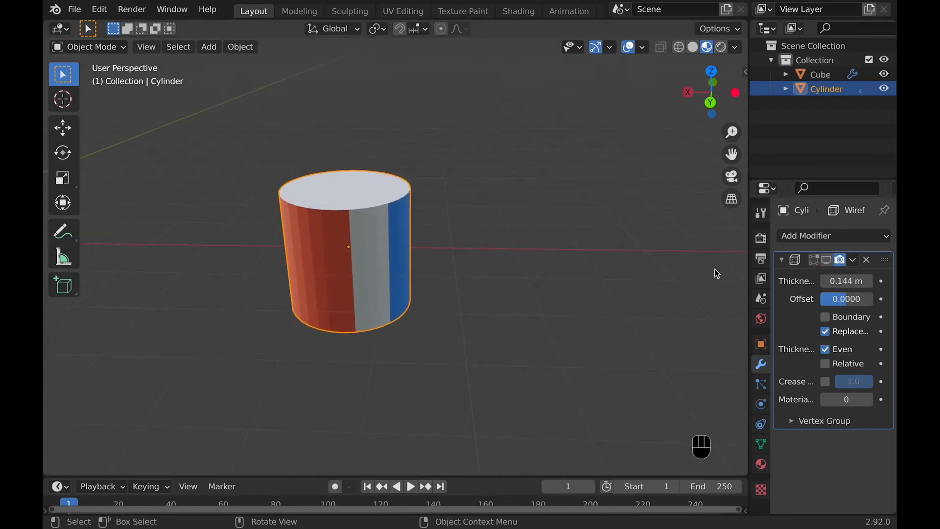
{"action": "left_click", "coordinate": [826, 260]}
{"action": "middle_click_drag", "start_coordinate": [396, 261], "coordinate": [398, 260]}
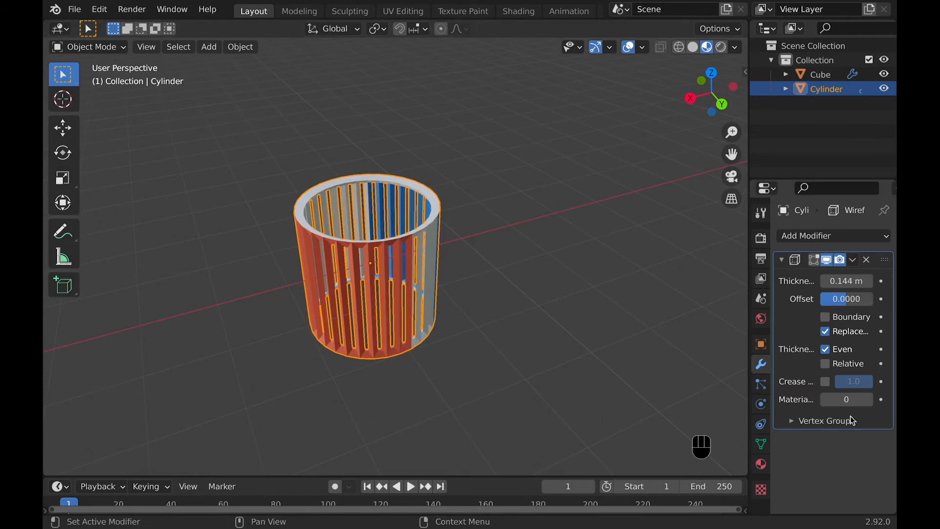
- Set the Wireframe material offset to 3 and select the cylinder's bottom vertices in Edit Mode
{"action": "left_click", "coordinate": [824, 400]}
{"action": "middle_click_drag", "start_coordinate": [502, 324], "coordinate": [638, 331]}
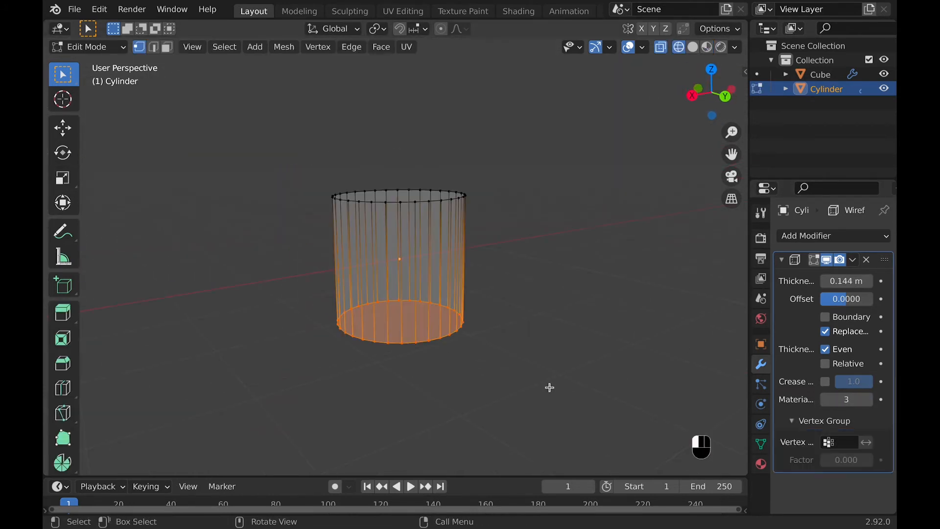
{"action": "middle_click_drag", "start_coordinate": [549, 388], "coordinate": [487, 368]}
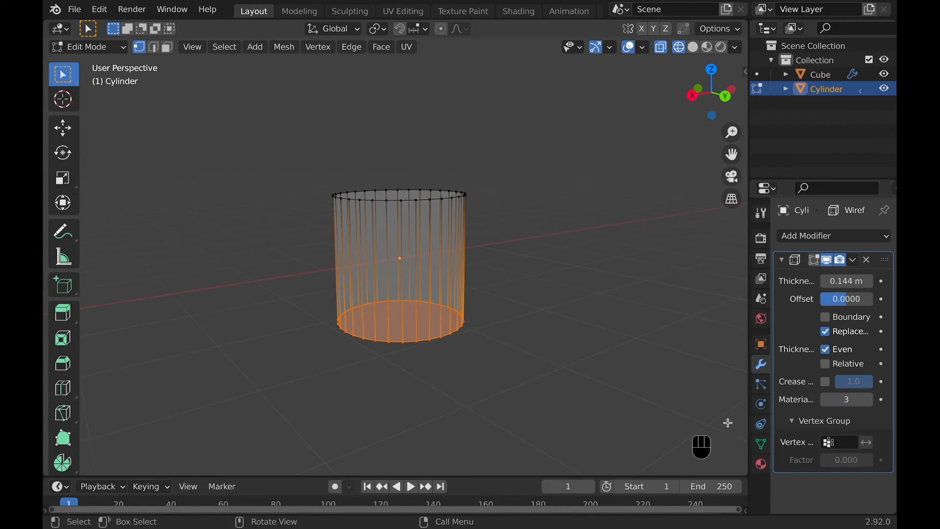
- Create a vertex group on the cylinder and assign the selected bottom vertices to it
{"action": "left_click", "coordinate": [760, 443]}
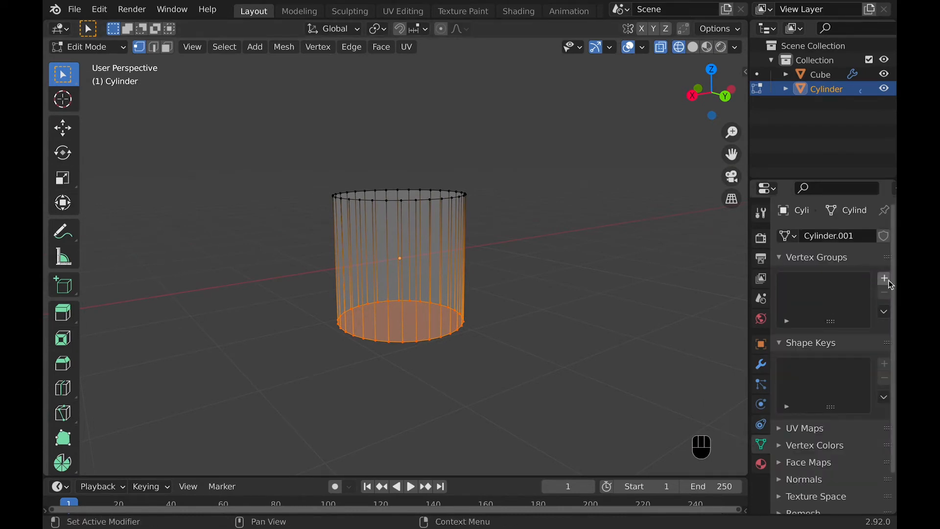
{"action": "left_click", "coordinate": [887, 279]}
{"action": "left_click", "coordinate": [789, 368]}
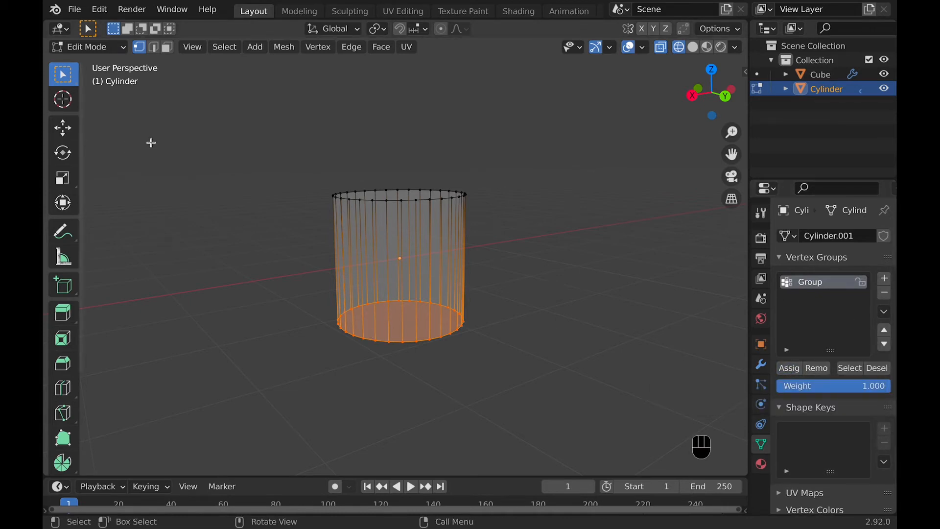
- Return to Object Mode in solid shading and set the Wireframe modifier's vertex group to "Group"
{"action": "left_click", "coordinate": [761, 364]}
{"action": "middle_click_drag", "start_coordinate": [535, 363], "coordinate": [564, 364]}
{"action": "key", "text": "Tab"}
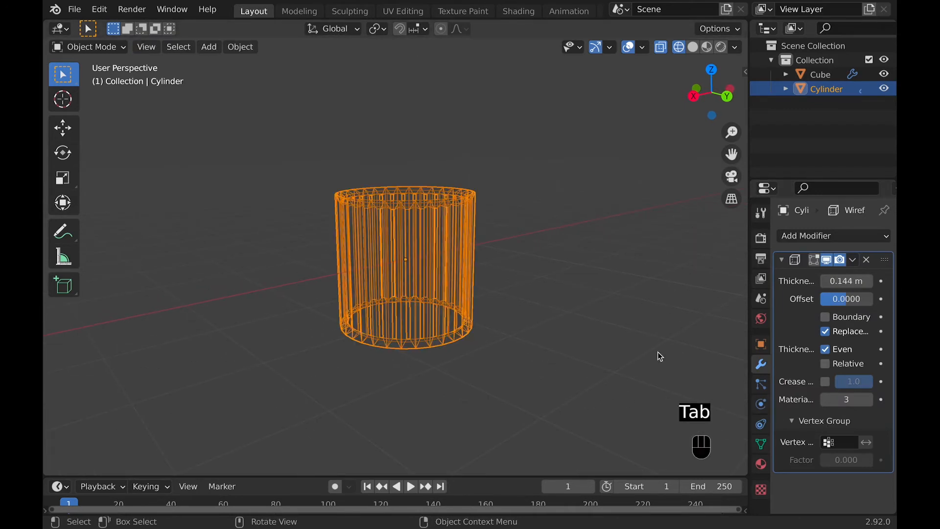
{"action": "key", "text": "shift+z"}
{"action": "left_click", "coordinate": [849, 442]}
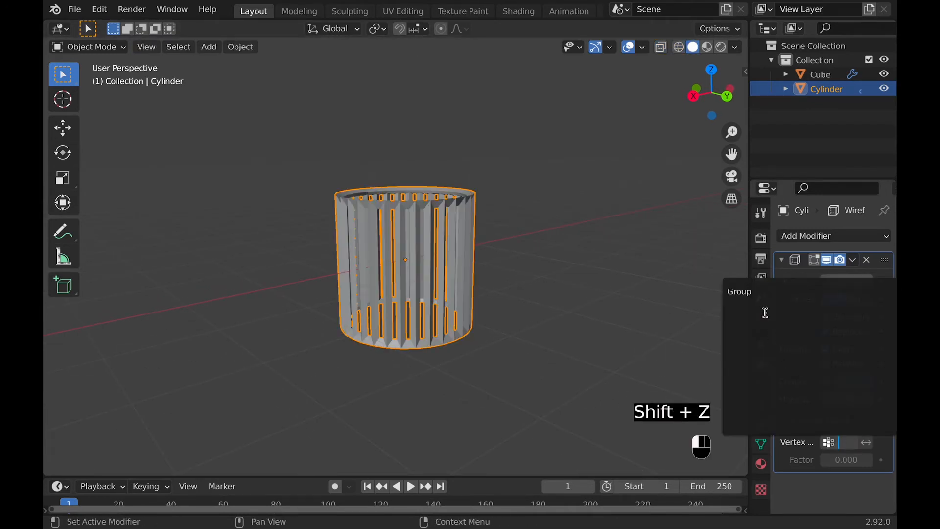
{"action": "middle_click_drag", "start_coordinate": [616, 313], "coordinate": [516, 326]}
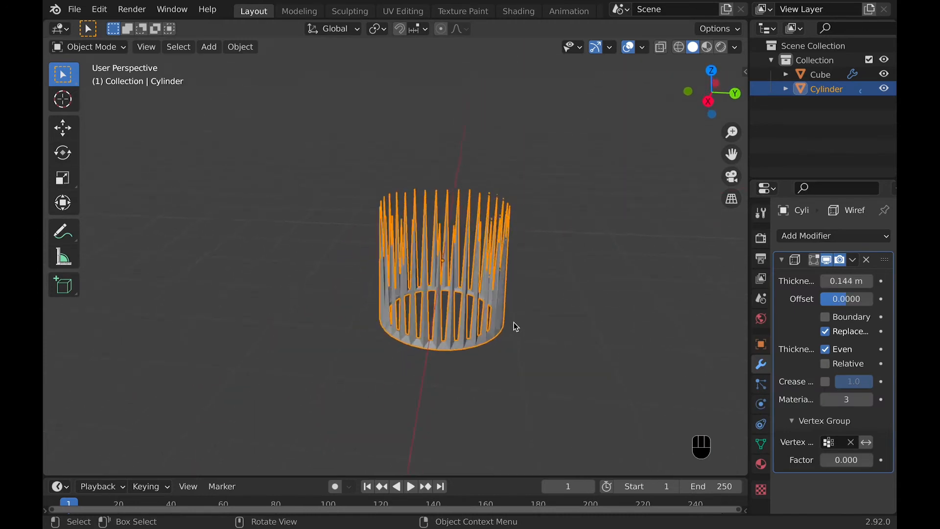
- Deselect the cylinder and examine how the vertex group affects its wireframe bars from several angles
{"action": "scroll", "coordinate": [513, 322], "scroll_direction": "right", "scroll_amount": 5}
{"action": "left_click", "coordinate": [566, 308]}
{"action": "scroll", "coordinate": [567, 308], "scroll_direction": "down", "scroll_amount": 5}
{"action": "scroll", "coordinate": [567, 307], "scroll_direction": "left", "scroll_amount": 8}
{"action": "scroll", "coordinate": [566, 307], "scroll_direction": "right", "scroll_amount": 6}
{"action": "scroll", "coordinate": [567, 308], "scroll_direction": "up", "scroll_amount": 5}
{"action": "scroll", "coordinate": [385, 219], "scroll_direction": "left", "scroll_amount": 6}
{"action": "scroll", "coordinate": [385, 219], "scroll_direction": "right", "scroll_amount": 5}
{"action": "scroll", "coordinate": [385, 219], "scroll_direction": "down", "scroll_amount": 4}
{"action": "scroll", "coordinate": [385, 219], "scroll_direction": "up", "scroll_amount": 4}
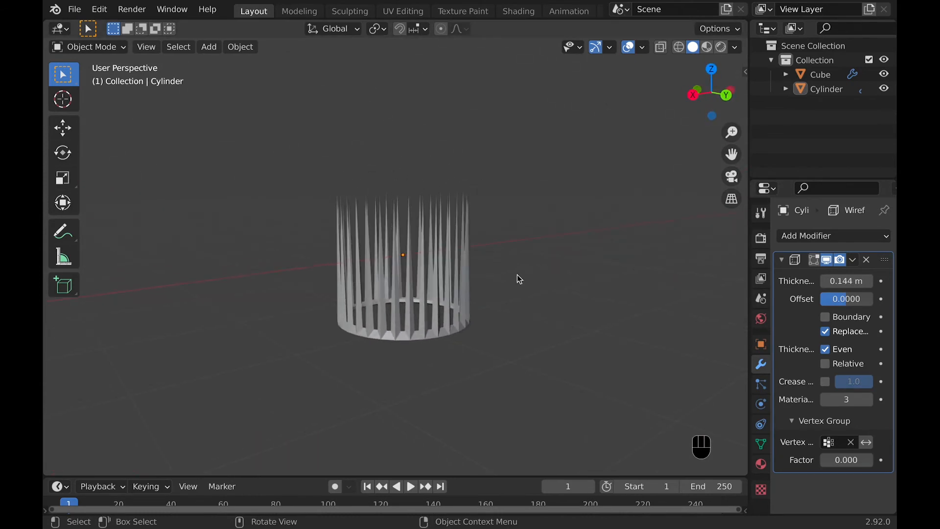
{"action": "scroll", "coordinate": [475, 221], "scroll_direction": "up", "scroll_amount": 4}
{"action": "scroll", "coordinate": [474, 221], "scroll_direction": "left", "scroll_amount": 3}
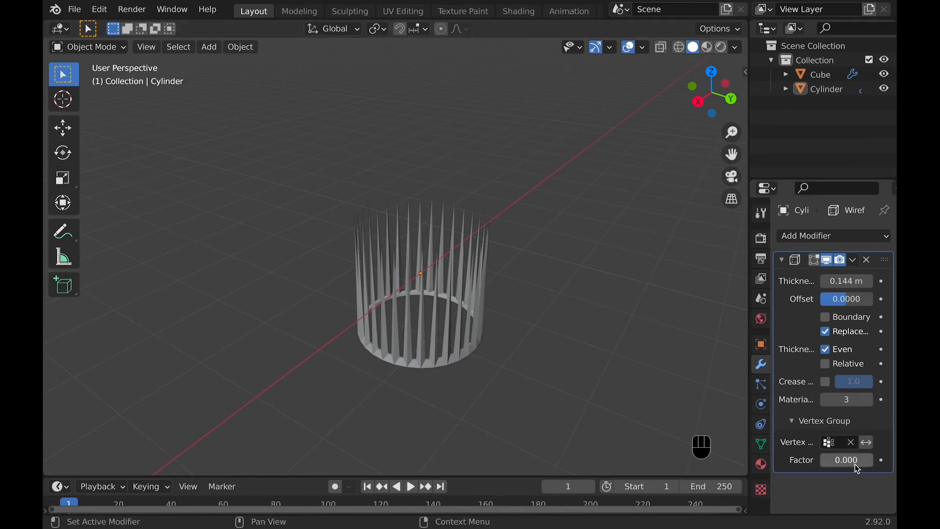
{"action": "scroll", "coordinate": [488, 312], "scroll_direction": "down", "scroll_amount": 3}
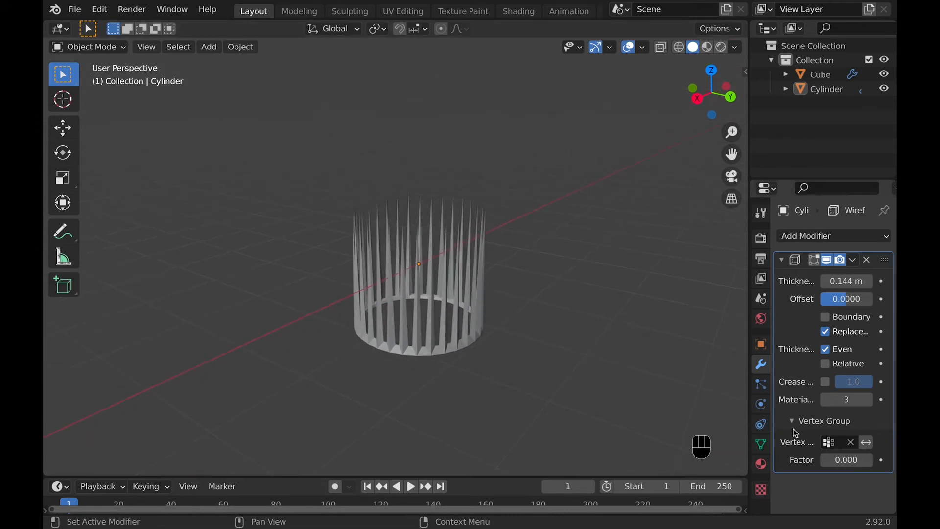
{"action": "scroll", "coordinate": [386, 186], "scroll_direction": "right", "scroll_amount": 5}
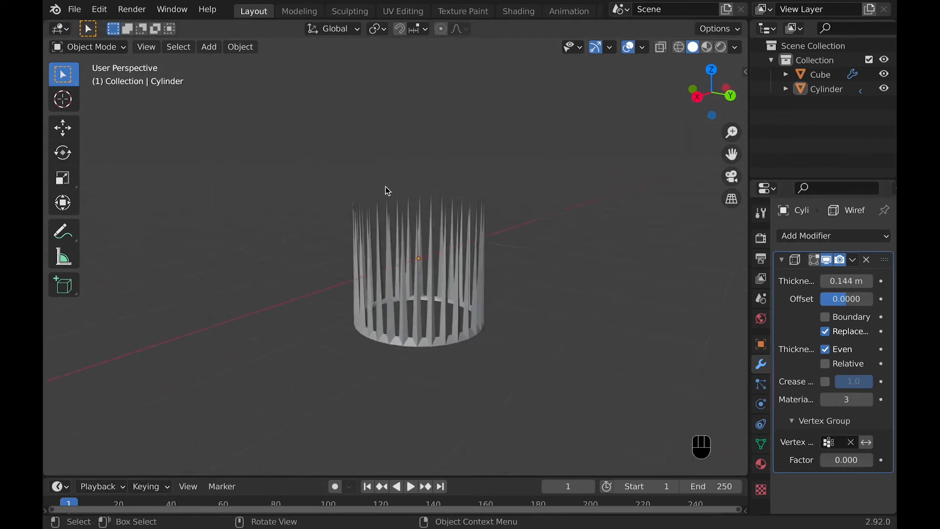
- Add a torus to the scene and move it along the X axis
{"action": "scroll", "coordinate": [386, 186], "scroll_direction": "left", "scroll_amount": 10, "text": "shift"}
{"action": "key", "text": "shift+a"}
{"action": "mouse_move", "coordinate": [386, 188]}
{"action": "left_click", "coordinate": [448, 287]}
{"action": "key", "text": "g"}
{"action": "key", "text": "x"}
{"action": "left_click", "coordinate": [266, 271]}
- Enter Edit Mode on the torus, give it two vertex groups and select the vertex loop around its underside
{"action": "key", "text": "Tab"}
{"action": "scroll", "coordinate": [266, 270], "scroll_direction": "up", "scroll_amount": 3}
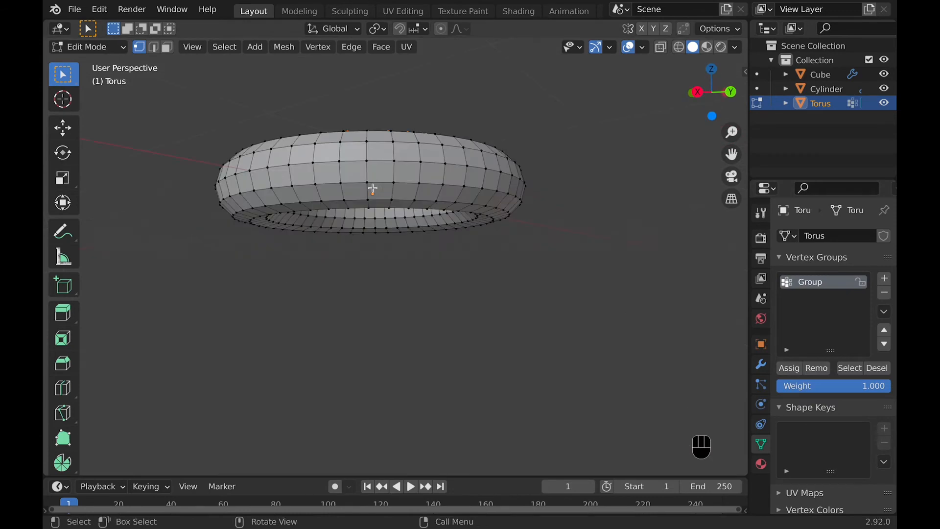
{"action": "middle_click_drag", "start_coordinate": [373, 188], "coordinate": [518, 282]}
{"action": "key", "text": "Tab"}
{"action": "key", "text": "Tab"}
{"action": "middle_click_drag", "start_coordinate": [519, 282], "coordinate": [546, 360]}
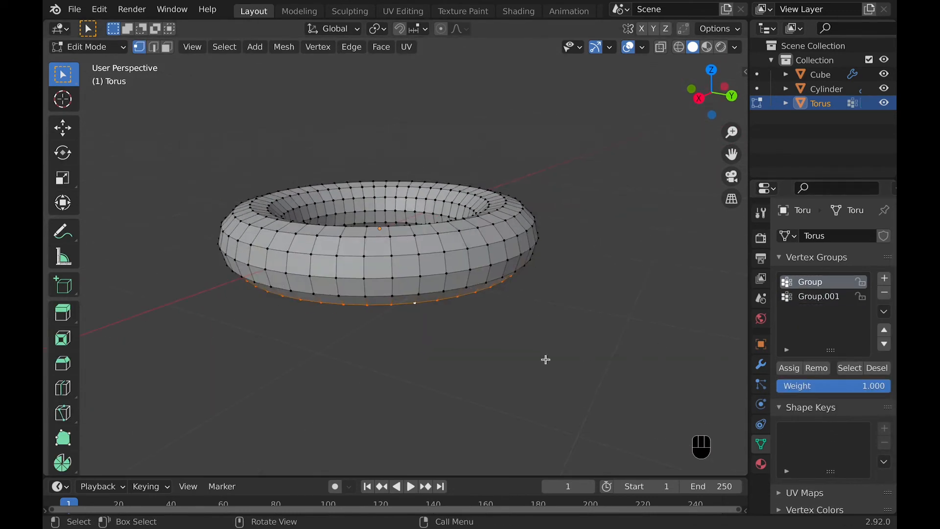
{"action": "scroll", "coordinate": [443, 315], "scroll_direction": "down", "scroll_amount": 3}
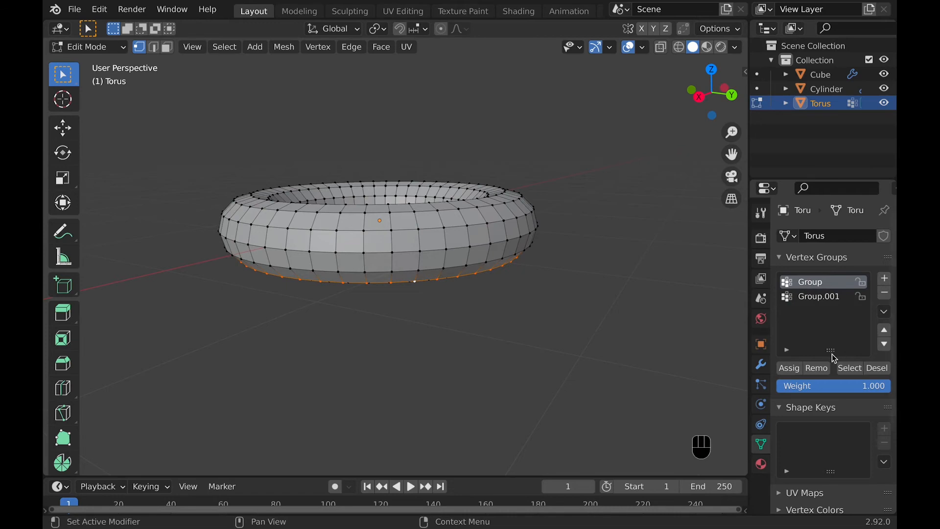
- Extend the selection with the torus's upper vertex loop, assign it to the vertex group "Group" and return to Object Mode
{"action": "scroll", "coordinate": [474, 292], "scroll_direction": "up", "scroll_amount": 5}
{"action": "scroll", "coordinate": [475, 291], "scroll_direction": "down", "scroll_amount": 10}
{"action": "scroll", "coordinate": [474, 291], "scroll_direction": "up", "scroll_amount": 8}
{"action": "scroll", "coordinate": [474, 292], "scroll_direction": "down", "scroll_amount": 4}
{"action": "scroll", "coordinate": [474, 291], "scroll_direction": "up", "scroll_amount": 5}
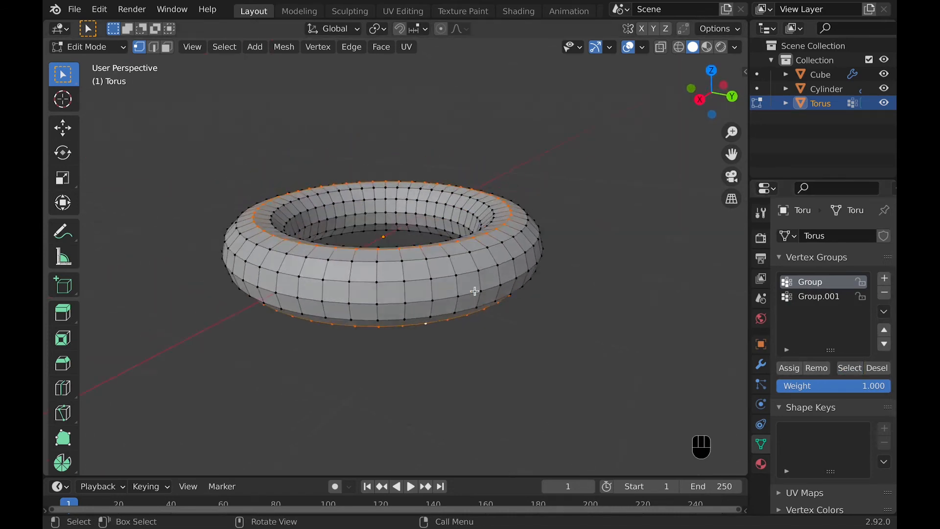
{"action": "left_click", "coordinate": [793, 372]}
{"action": "key", "text": "Tab"}
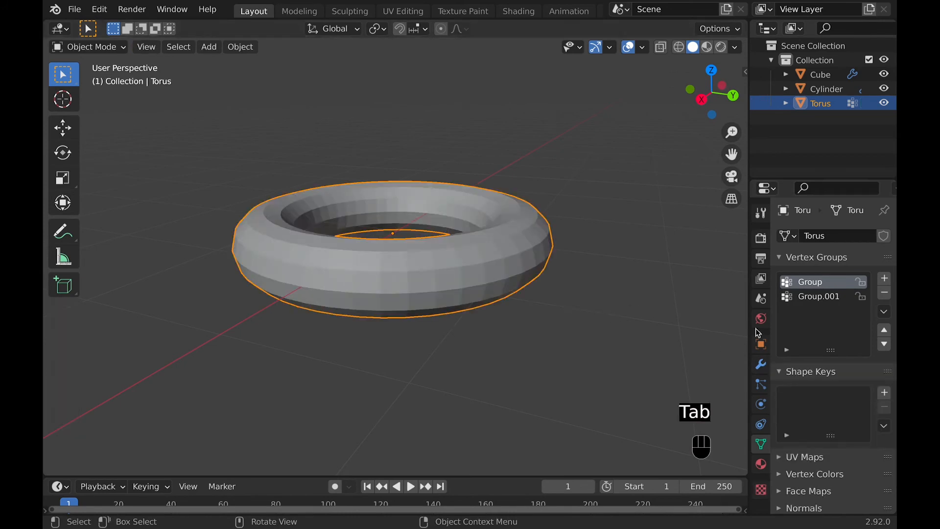
- Add a Wireframe modifier to the torus and limit it to one of the torus's vertex groups
{"action": "left_click", "coordinate": [760, 363]}
{"action": "left_click", "coordinate": [812, 235]}
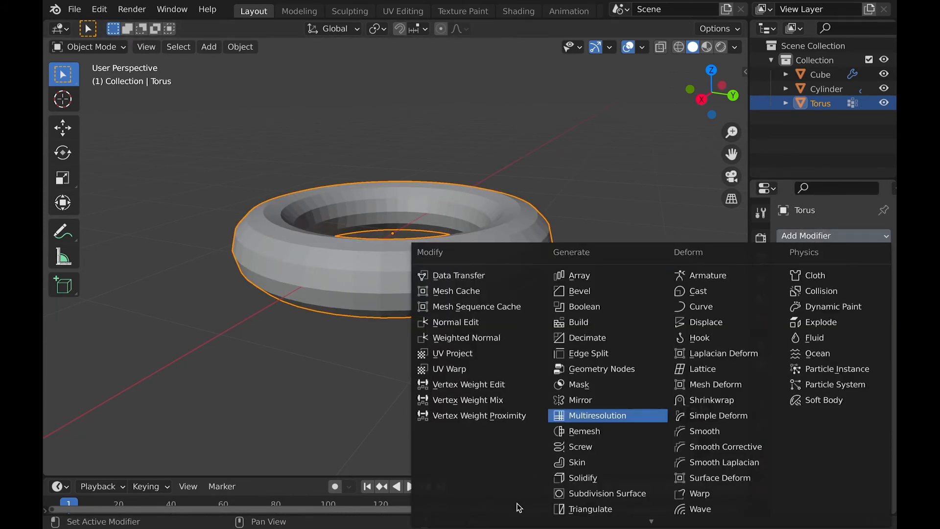
{"action": "left_click", "coordinate": [592, 513]}
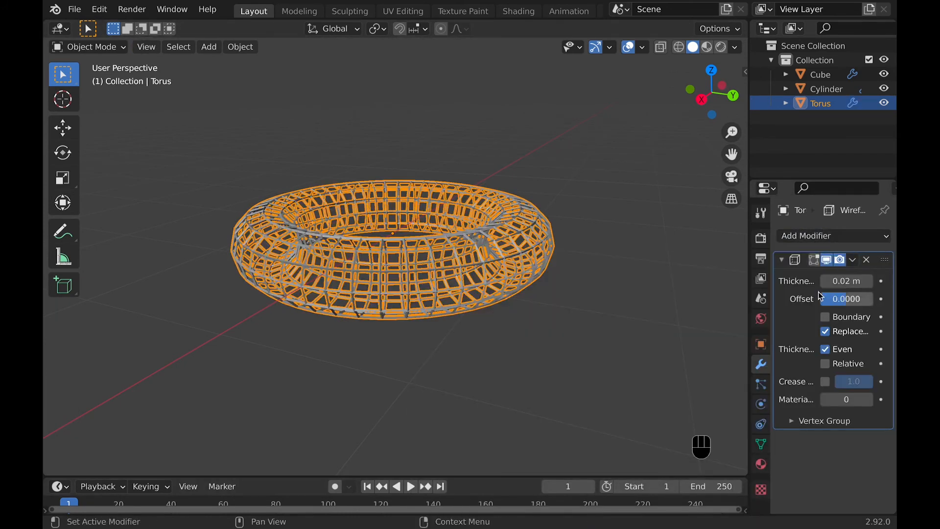
{"action": "left_click", "coordinate": [793, 422]}
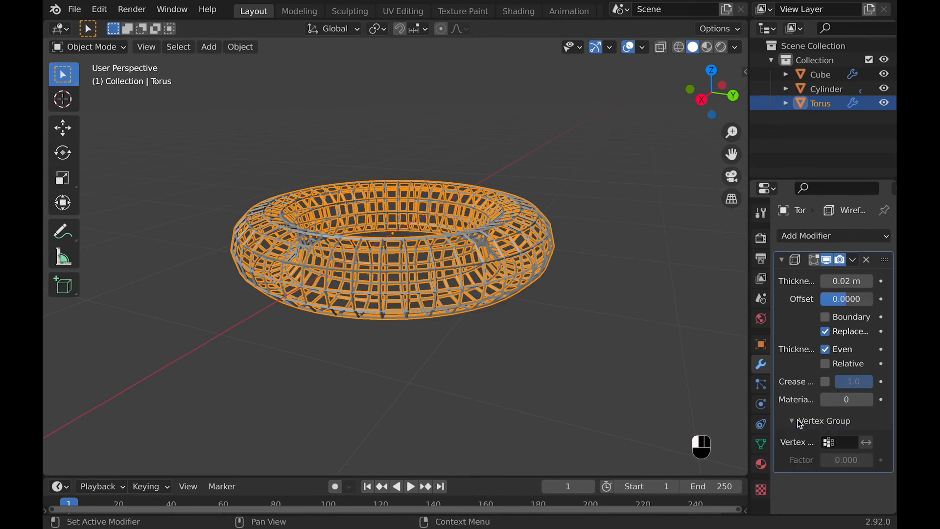
{"action": "left_click", "coordinate": [832, 442]}
{"action": "left_click", "coordinate": [751, 295]}
{"action": "mouse_move", "coordinate": [526, 277]}
{"action": "middle_mouse_down"}
{"action": "mouse_move", "coordinate": [521, 302]}
{"action": "mouse_move", "coordinate": [520, 294]}
{"action": "middle_mouse_up"}
- Add a second Wireframe modifier to the torus, limit it to the other vertex group and disable Replace Original
{"action": "left_click", "coordinate": [806, 237]}
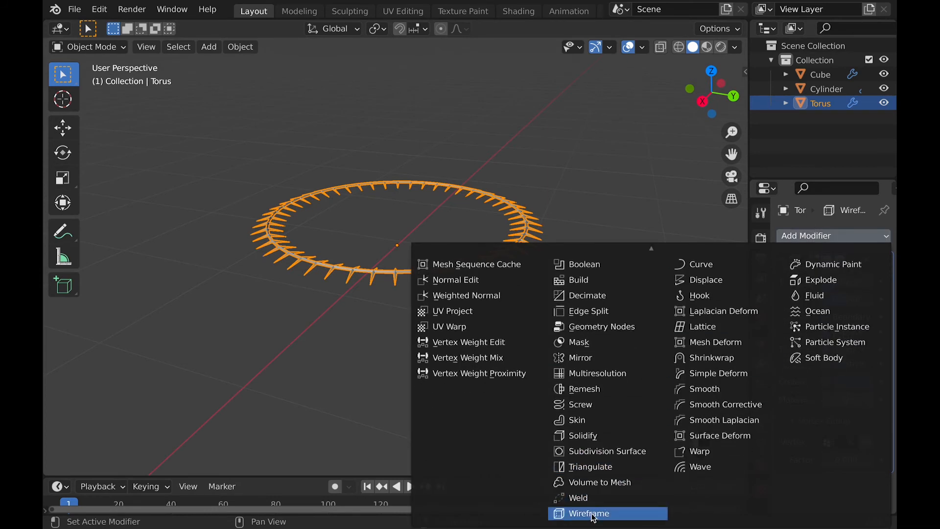
{"action": "left_click", "coordinate": [594, 513]}
{"action": "scroll", "coordinate": [844, 441], "scroll_direction": "down", "scroll_amount": 6}
{"action": "middle_click_drag", "start_coordinate": [523, 344], "coordinate": [526, 352]}
{"action": "scroll", "coordinate": [870, 434], "scroll_direction": "up", "scroll_amount": 5}
{"action": "scroll", "coordinate": [864, 431], "scroll_direction": "down", "scroll_amount": 5}
{"action": "left_click", "coordinate": [825, 373]}
{"action": "middle_click_drag", "start_coordinate": [716, 380], "coordinate": [571, 387]}
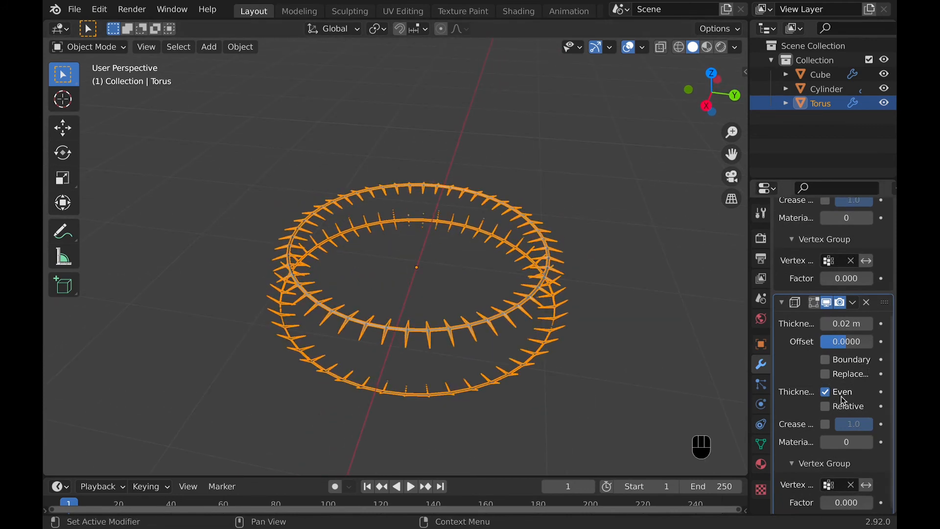
- Turn Replace Original on and off again in the second Wireframe modifier to compare its effect on the rings
{"action": "left_click", "coordinate": [825, 375]}
{"action": "middle_click_drag", "start_coordinate": [707, 359], "coordinate": [585, 348]}
{"action": "left_click", "coordinate": [825, 374]}
- Deselect the torus and examine its two spiked wireframe rings from different distances
{"action": "middle_click_drag", "start_coordinate": [538, 323], "coordinate": [443, 329]}
{"action": "left_click", "coordinate": [445, 332]}
{"action": "scroll", "coordinate": [443, 328], "scroll_direction": "up", "scroll_amount": 5}
{"action": "scroll", "coordinate": [442, 327], "scroll_direction": "down", "scroll_amount": 5}
{"action": "scroll", "coordinate": [443, 328], "scroll_direction": "up", "scroll_amount": 10}
{"action": "scroll", "coordinate": [443, 328], "scroll_direction": "down", "scroll_amount": 8}
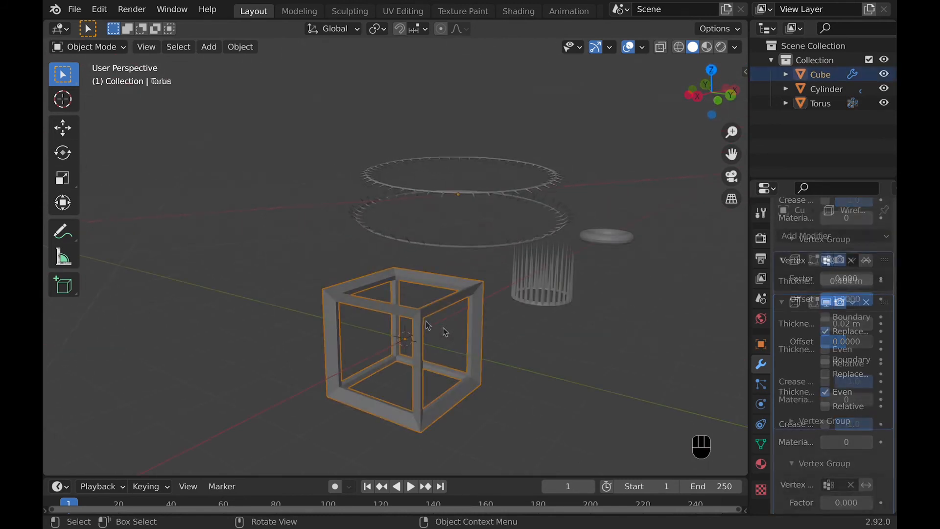